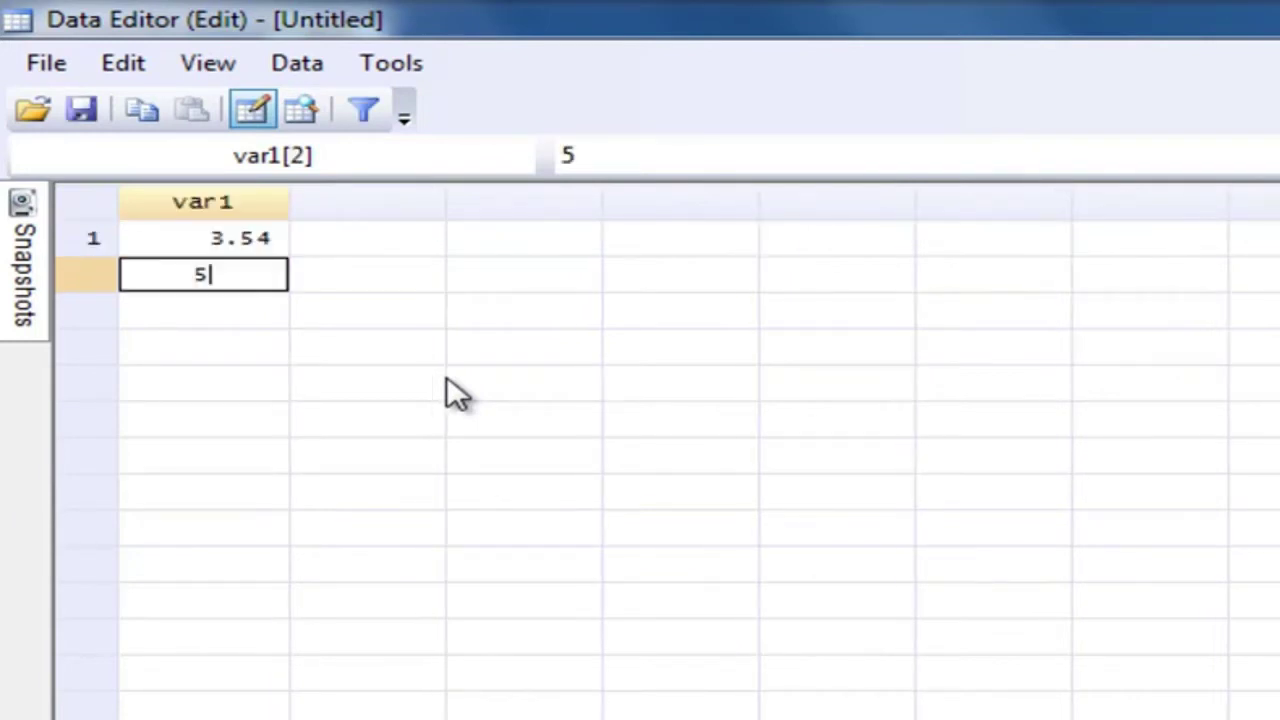
Step: Enter 5.15, 2.18, 3, 2.89, 4.1 and 2.01 in rows 2 to 7 of var1
text(.1)
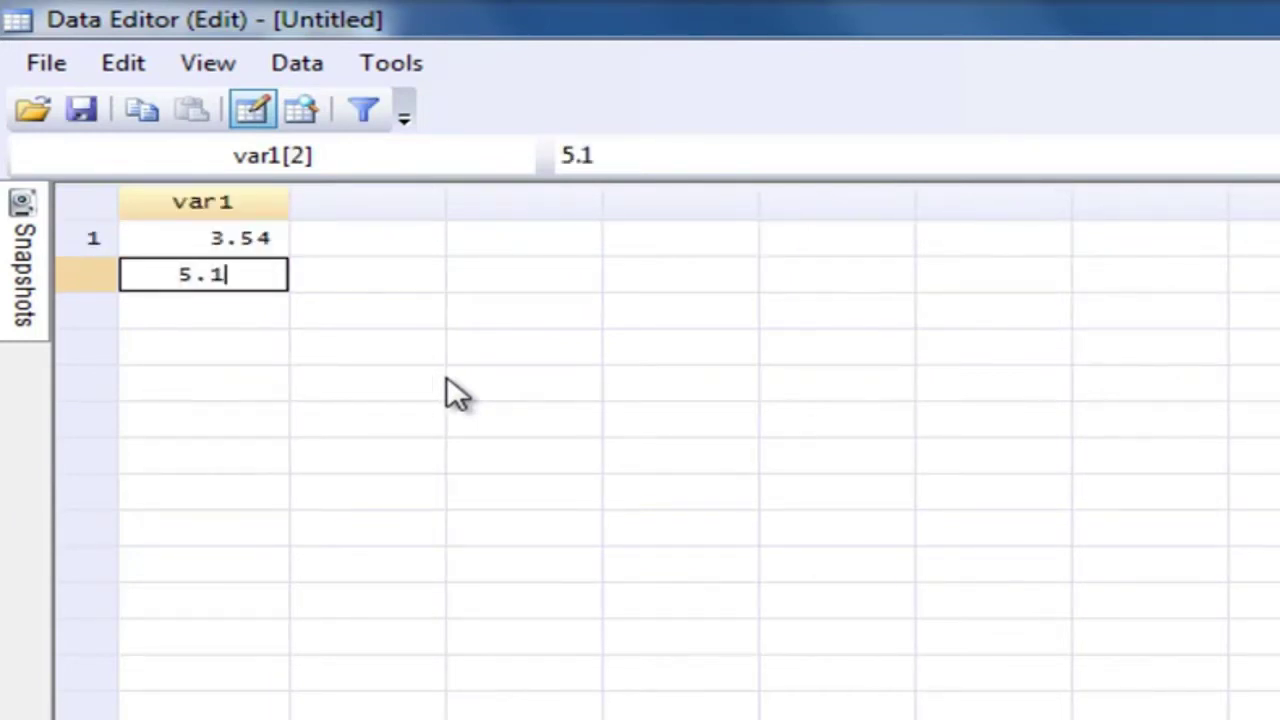
text(5)
key(Return)
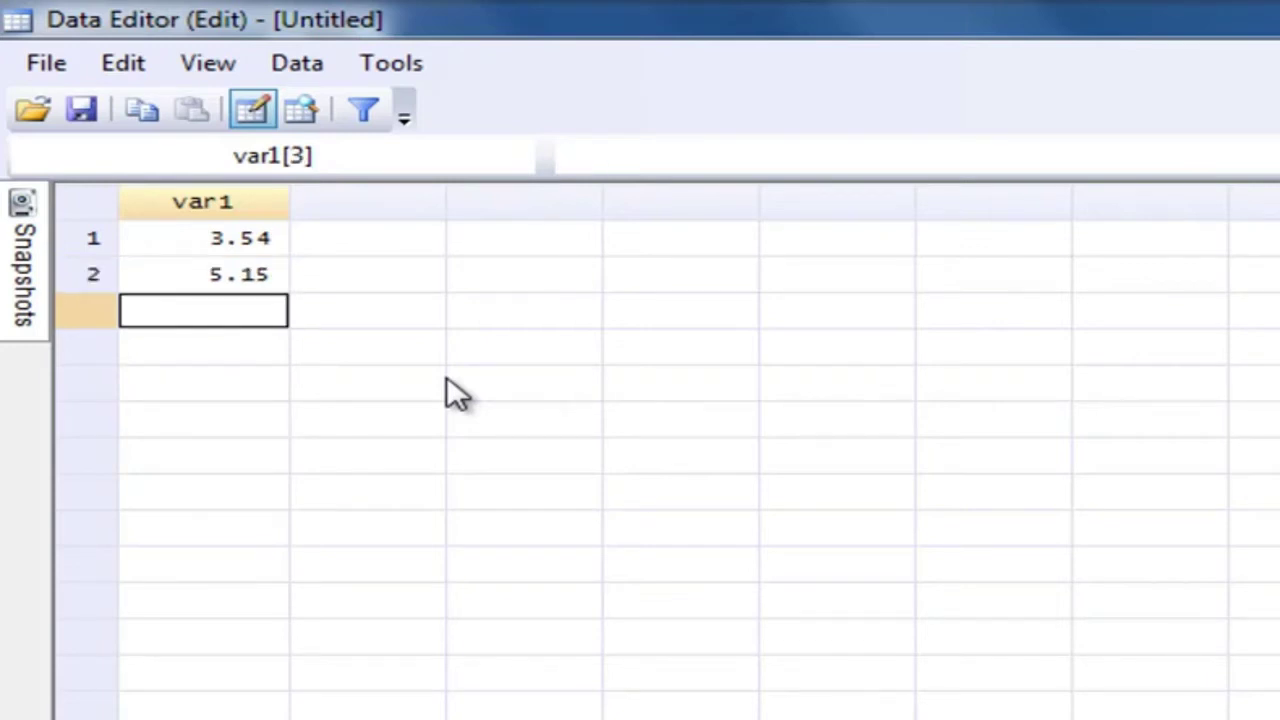
text(2.1)
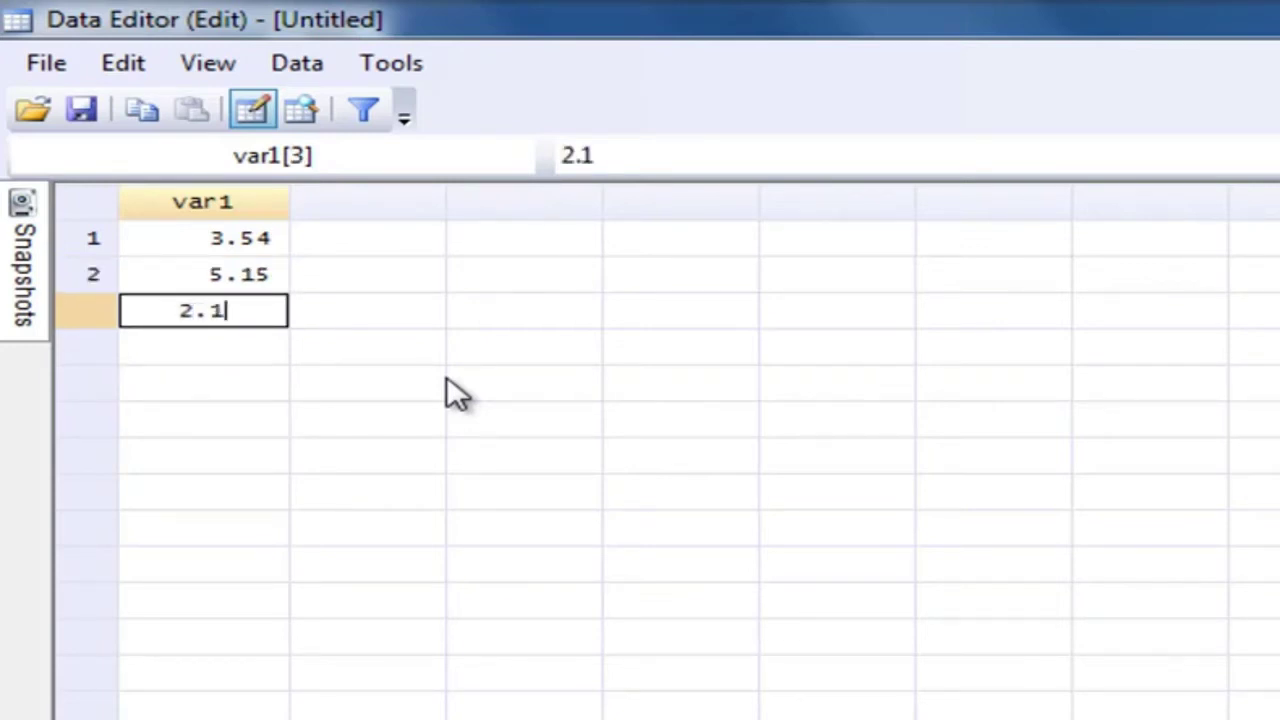
text(8)
key(Return)
text(3)
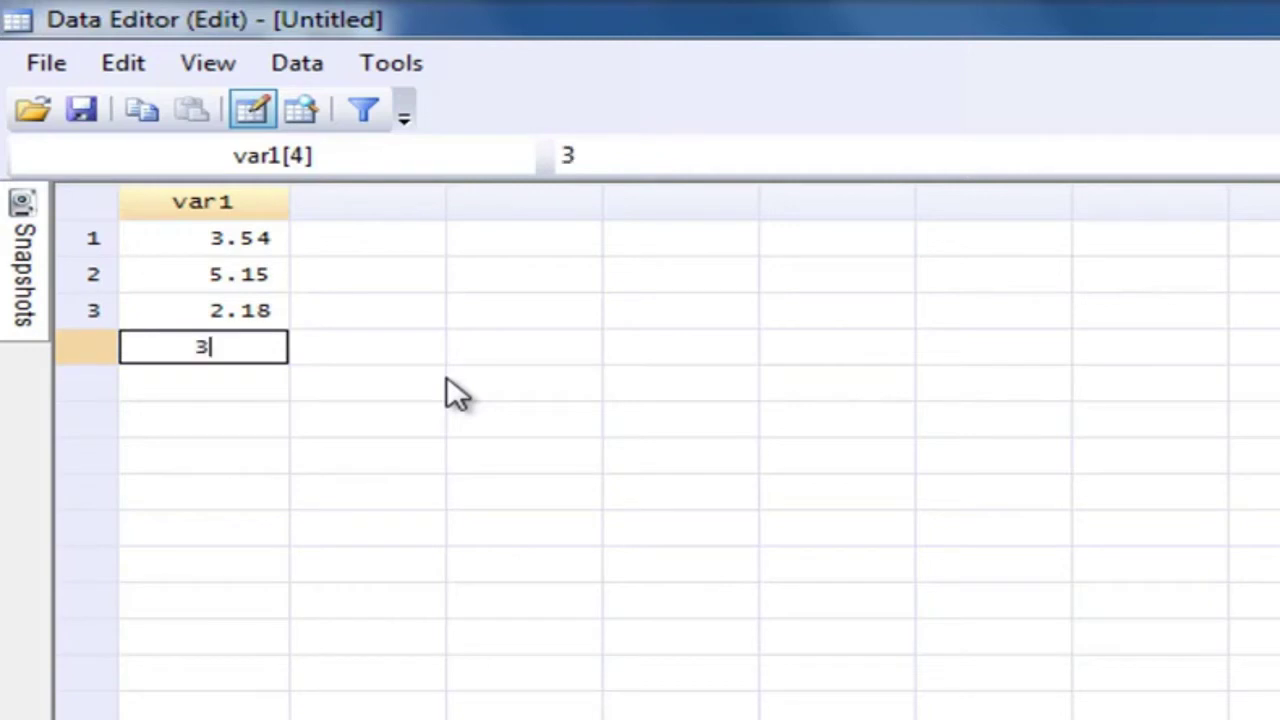
key(Return)
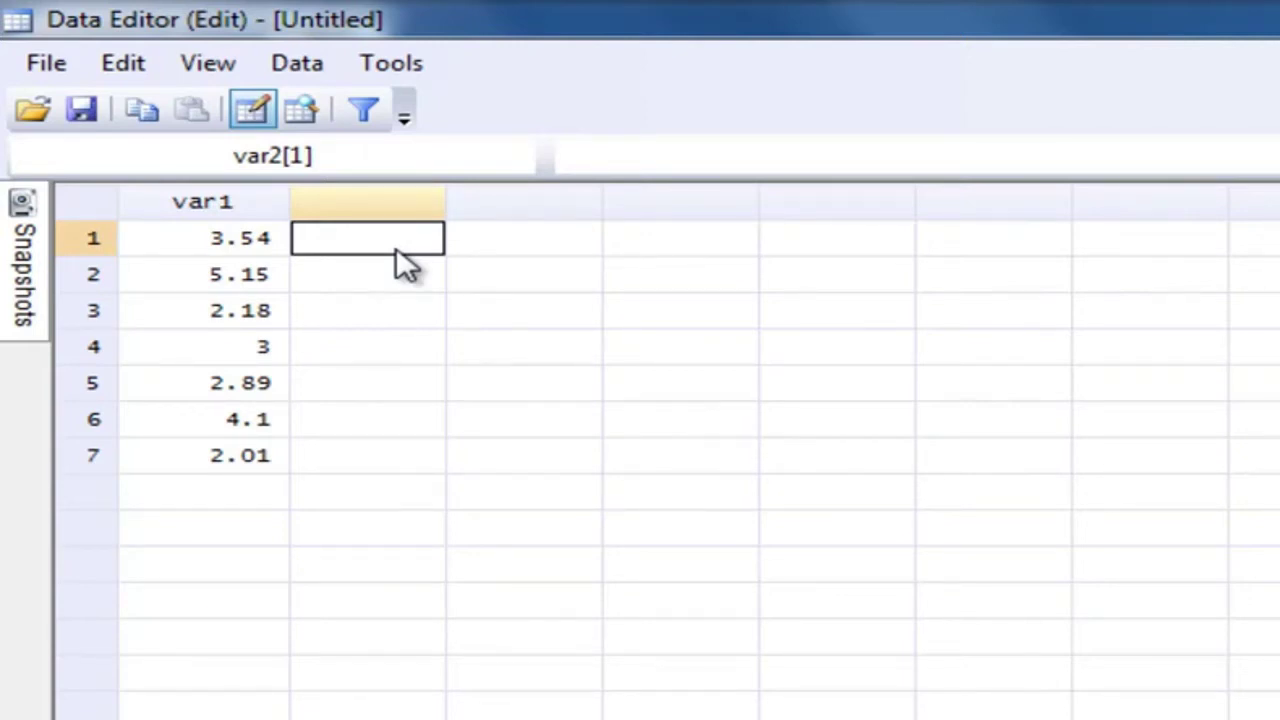
Step: Fill rows 1 to 7 of a second variable with 3.98, 4.17, 3.28, 4.11, 3.1, 5.13 and 1.24
click(398, 248)
text(3.98)
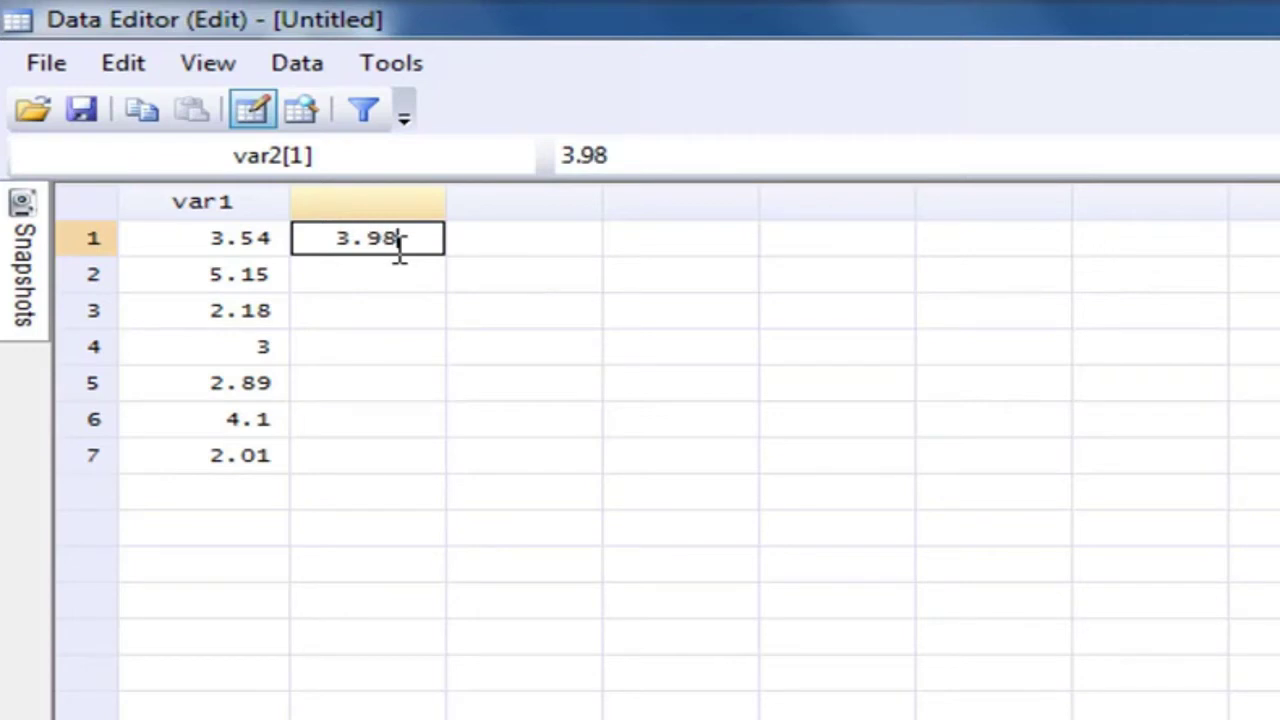
key(Return)
text(4.1)
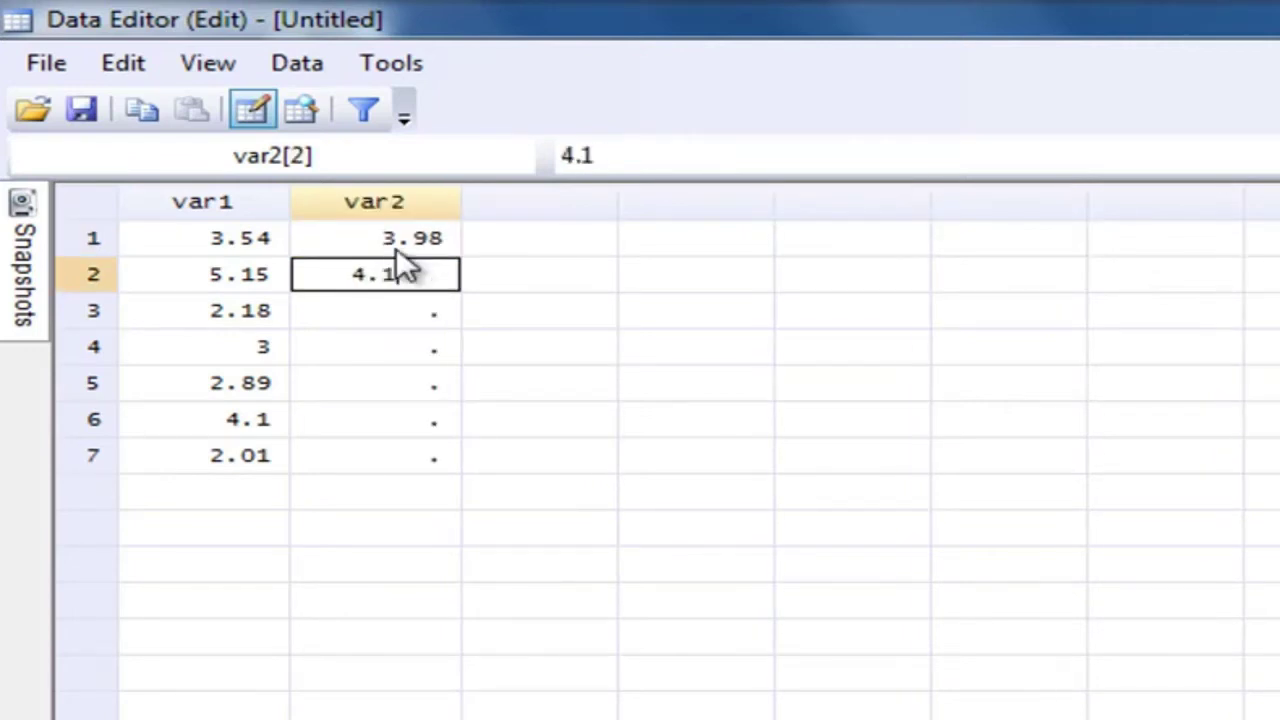
text(7)
key(Return)
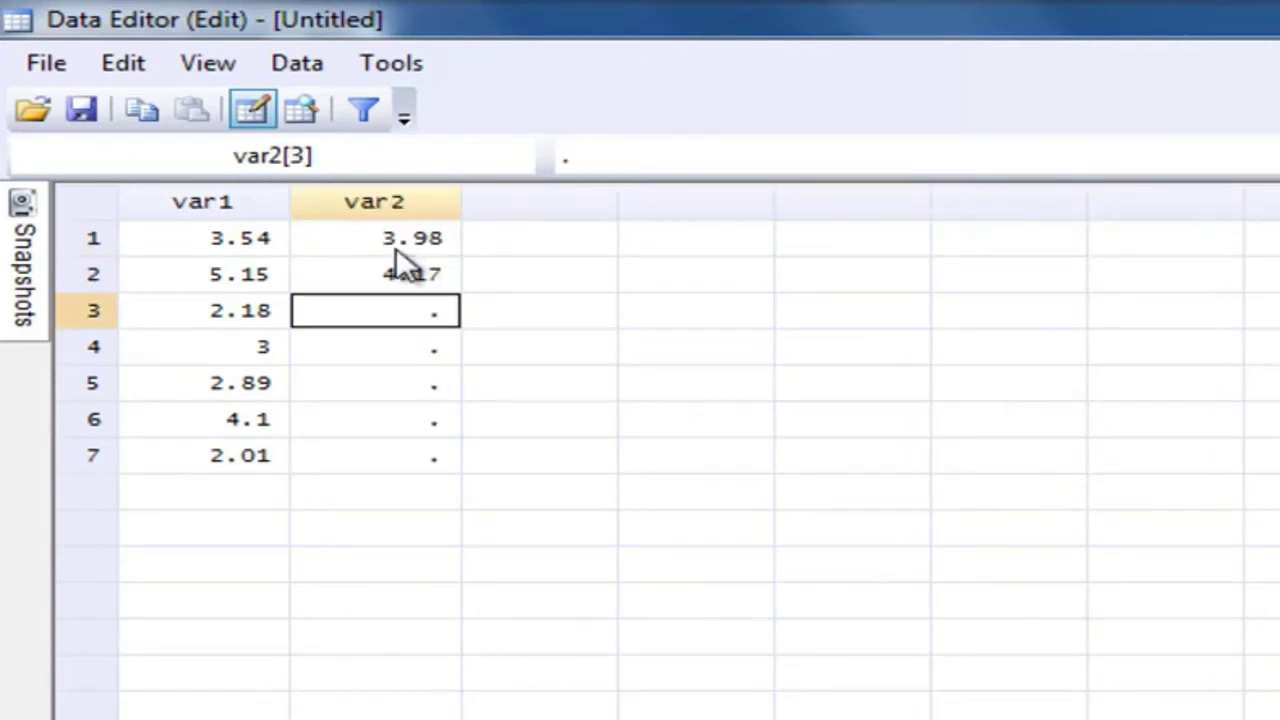
text(3.28)
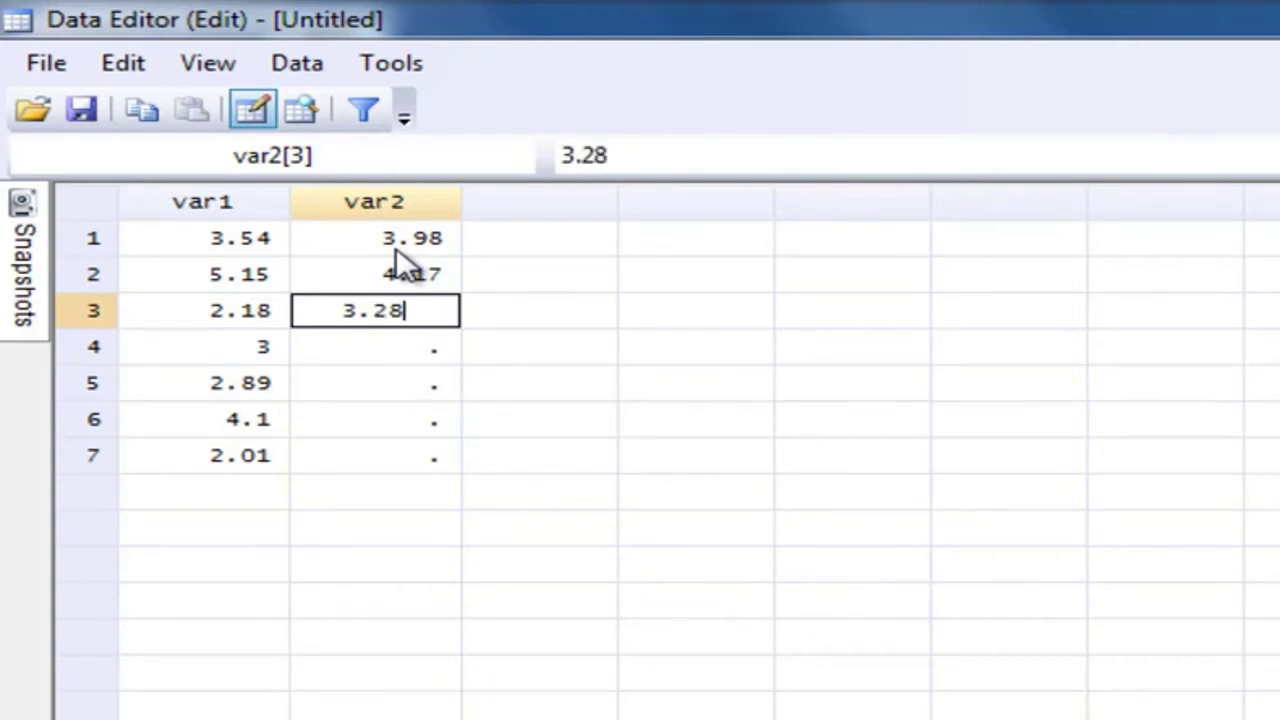
key(Return)
text(4.11)
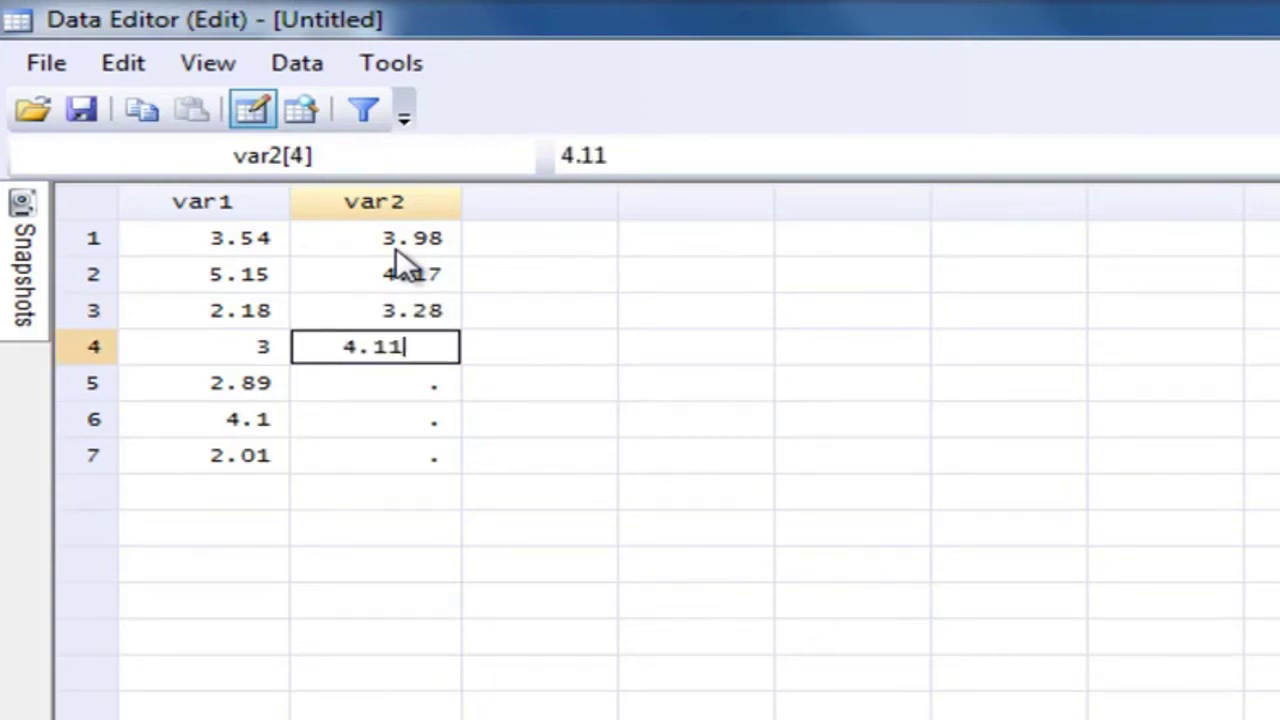
key(Return)
text(1.2)
text(4)
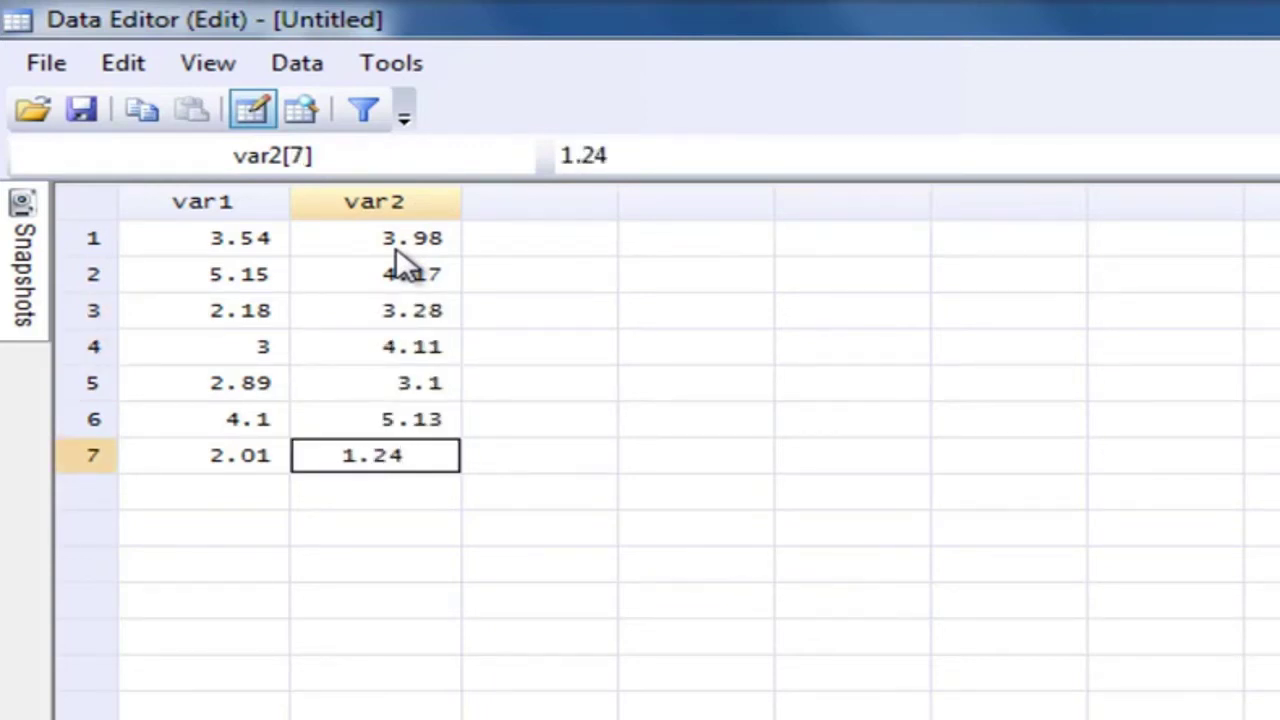
key(Return)
click(852, 383)
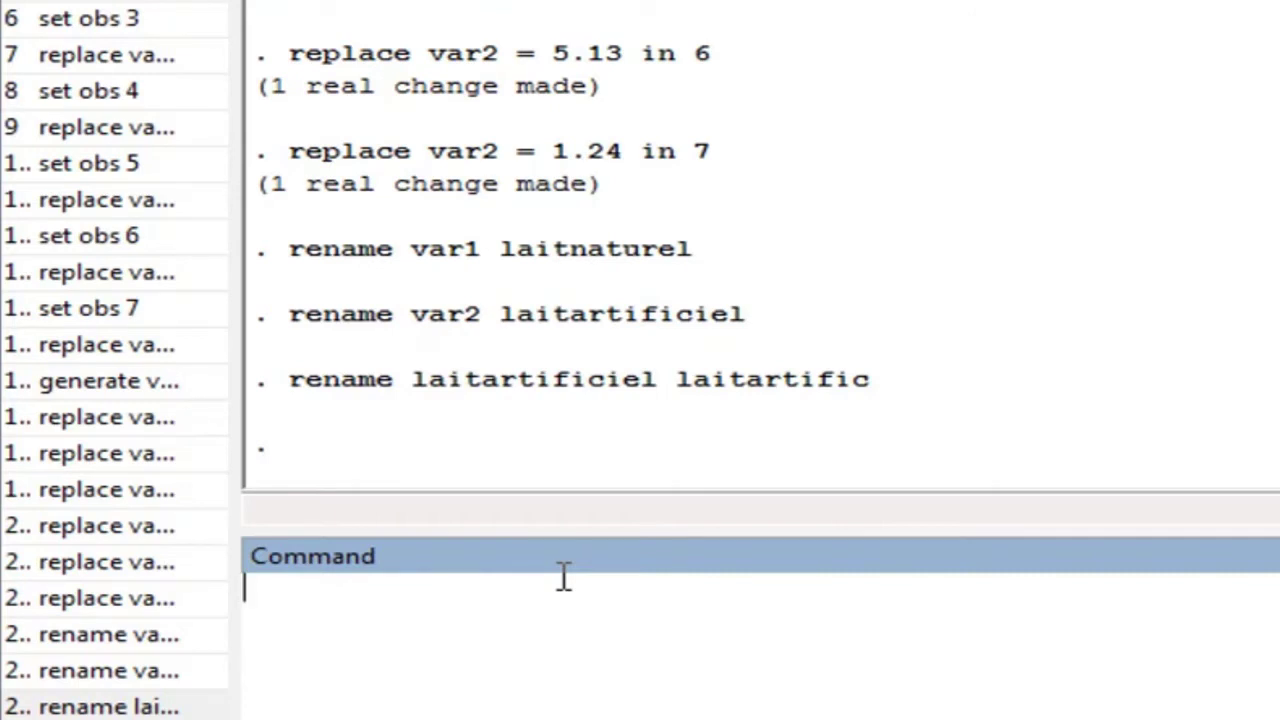
Step: Compute summary statistics for both variables with the command sum laitnaturel laitartific
text(sum)
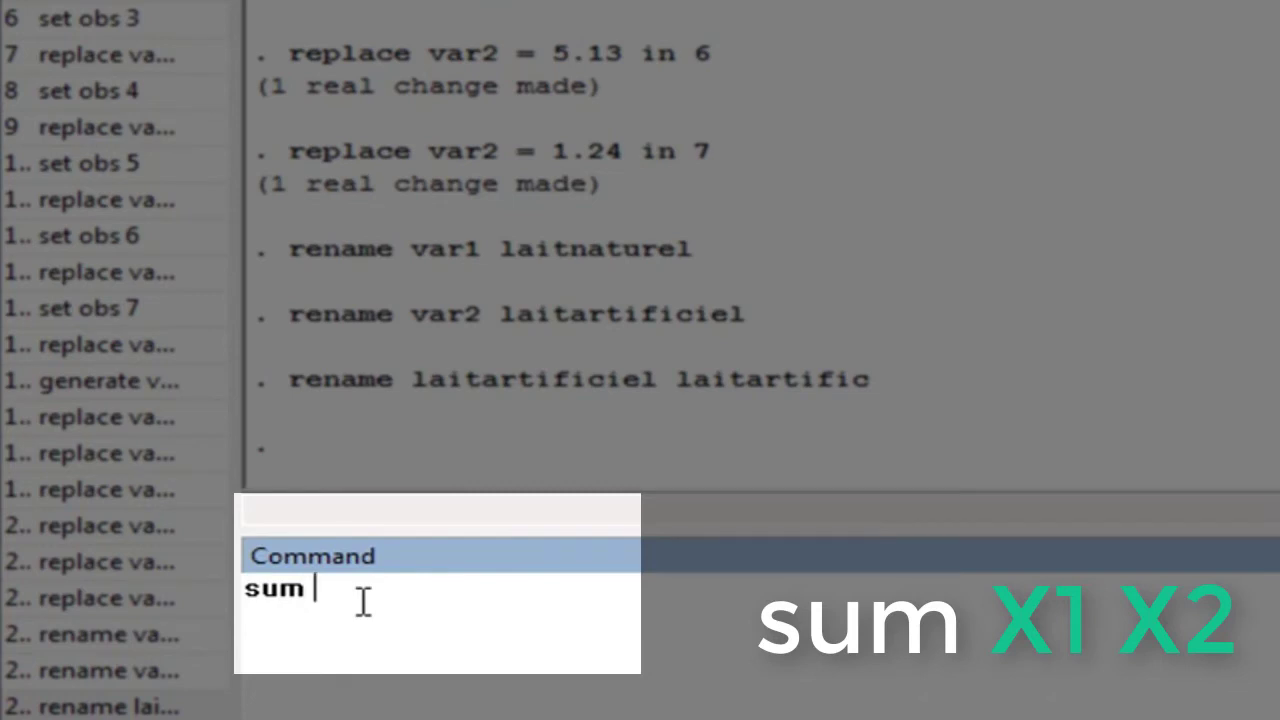
text( laitnaturel )
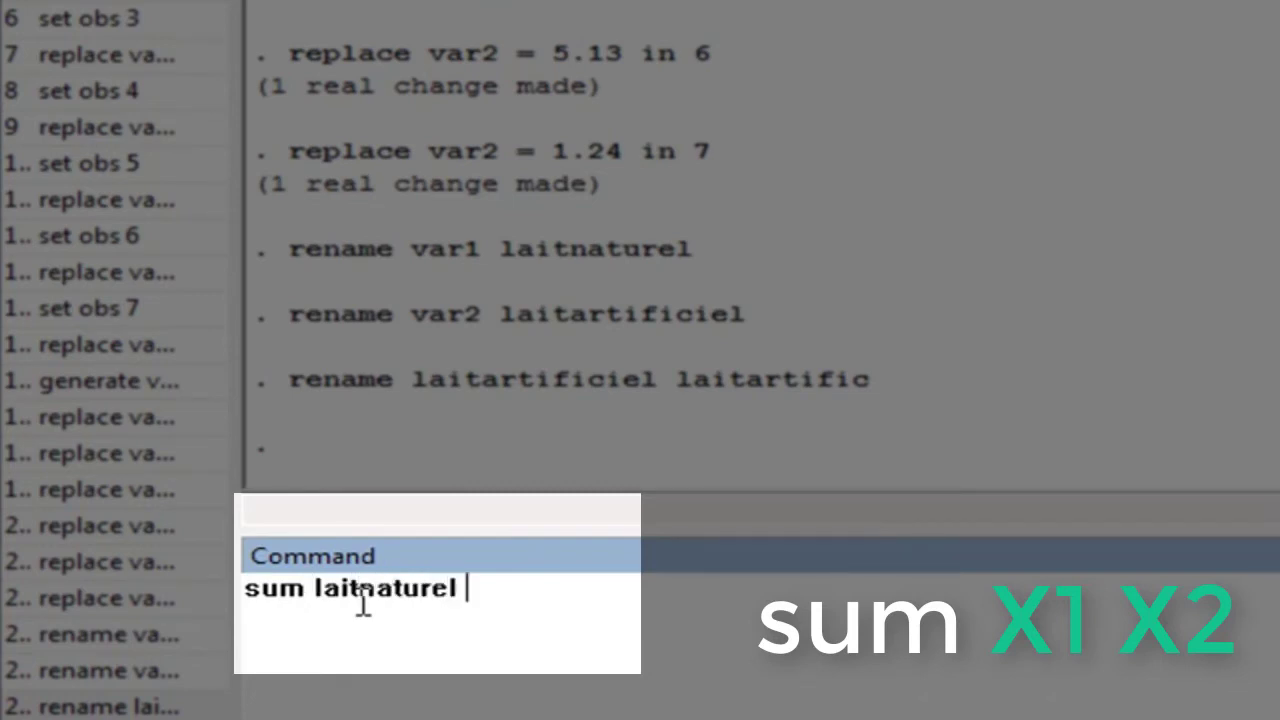
text(lait)
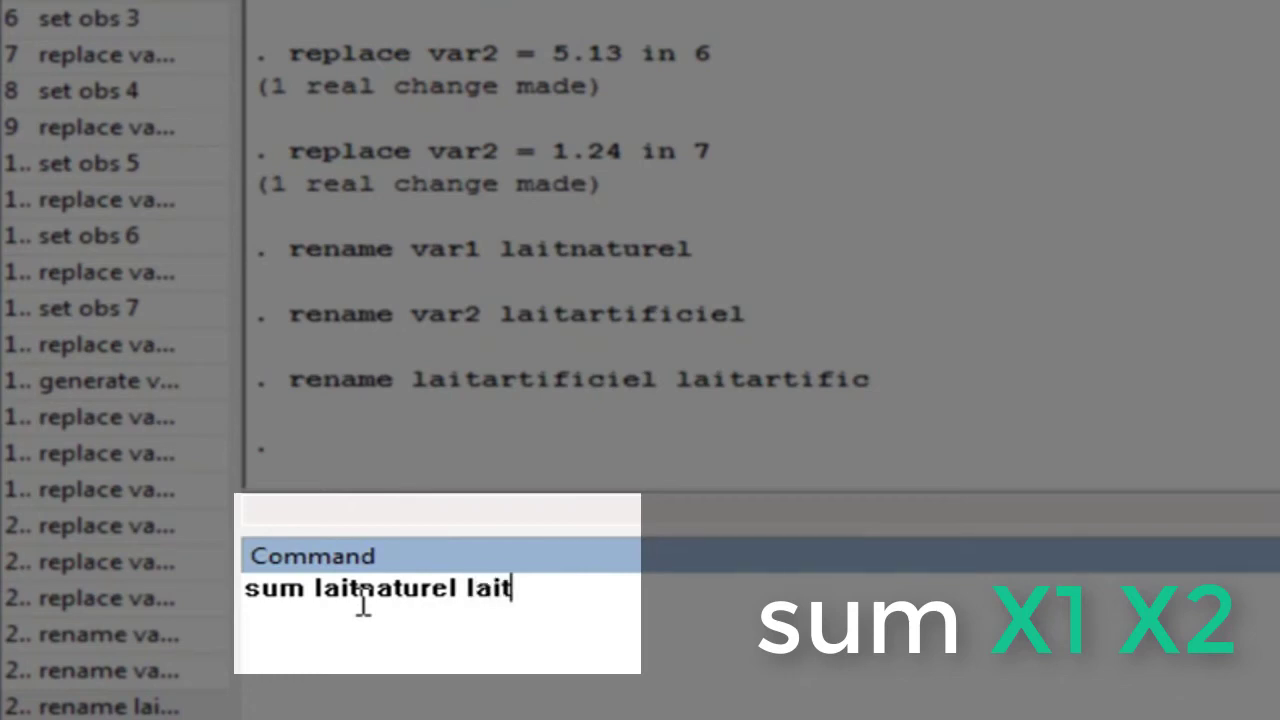
text(artifi)
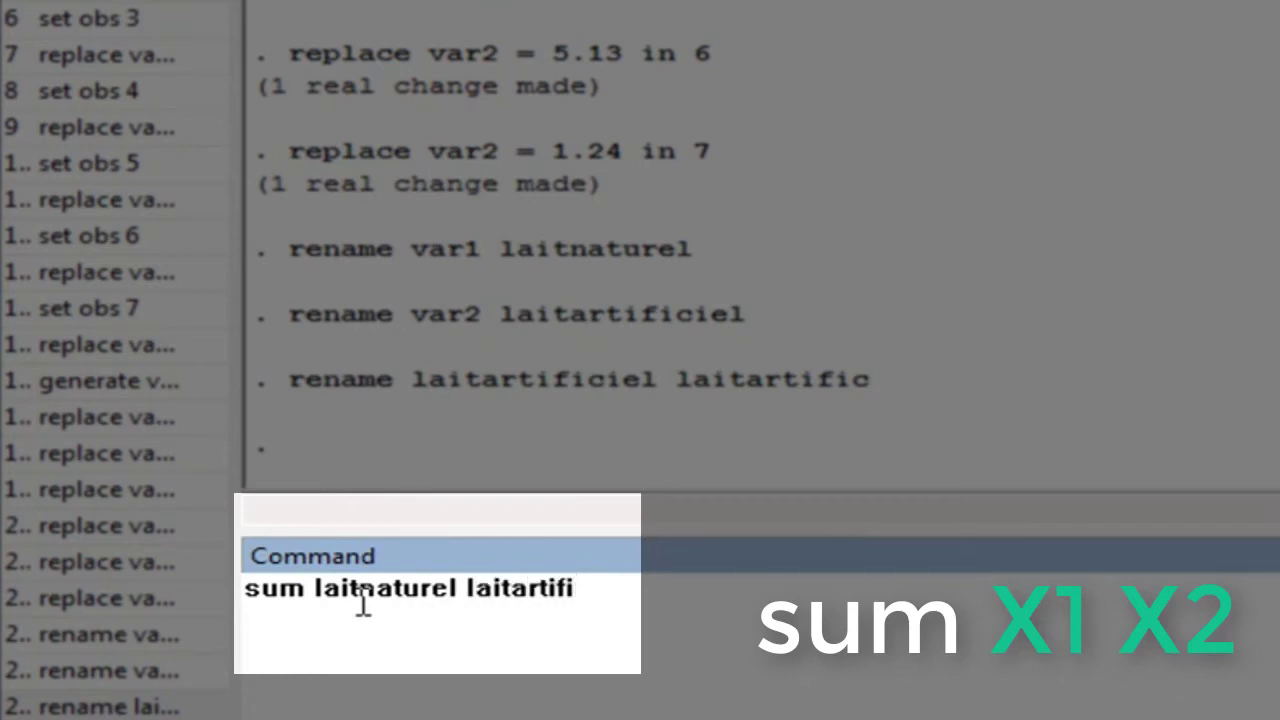
text(c)
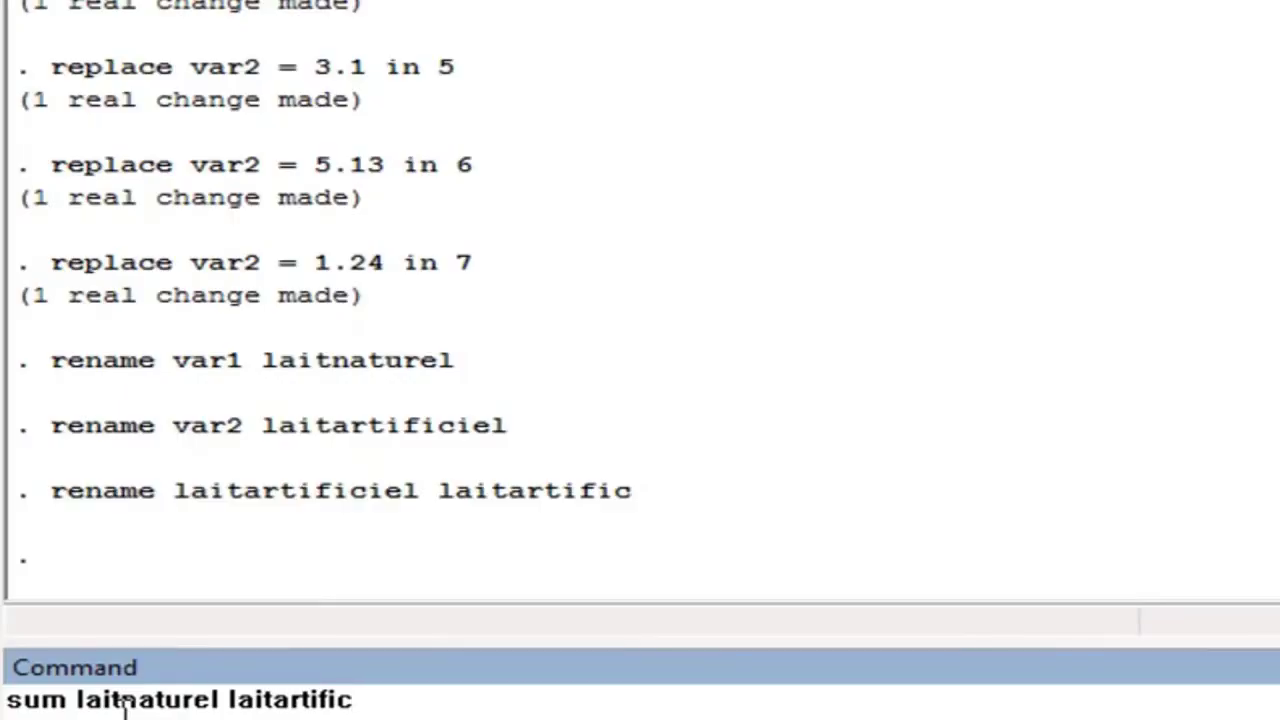
key(Return)
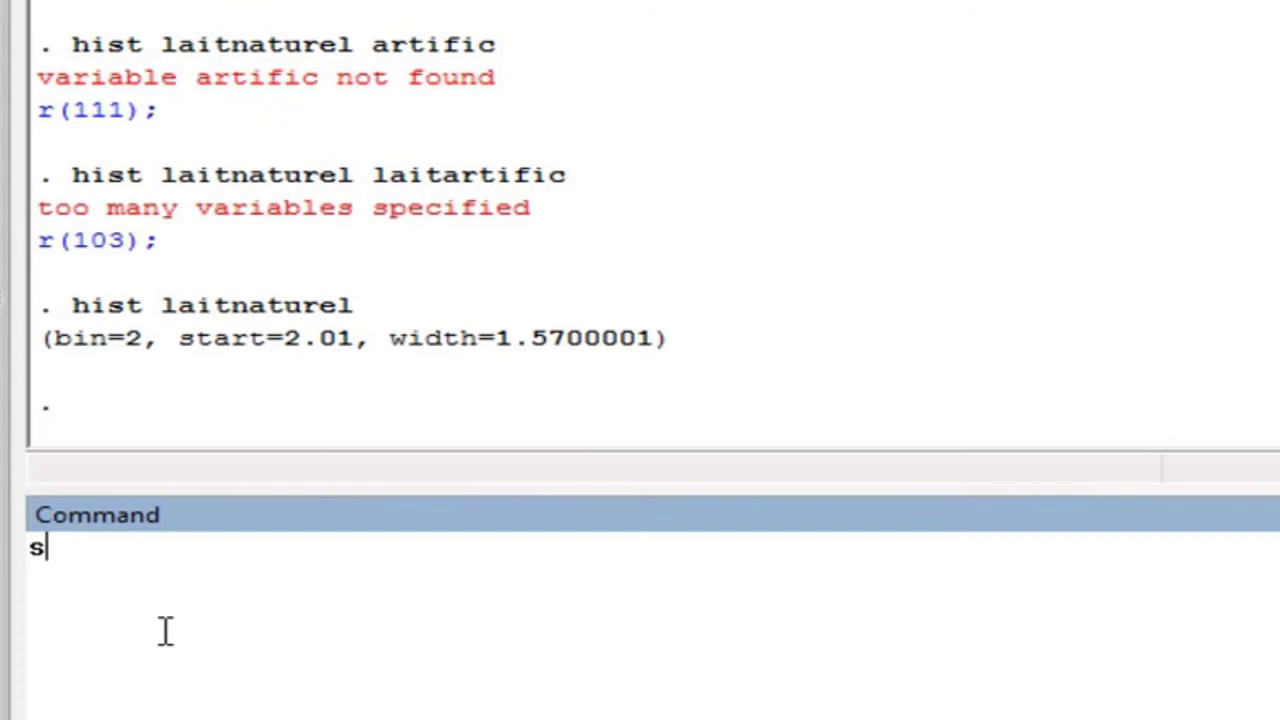
Step: Test the equality of the two variables' variances with the command sdtest laitnaturel==laitartific
text(dtest)
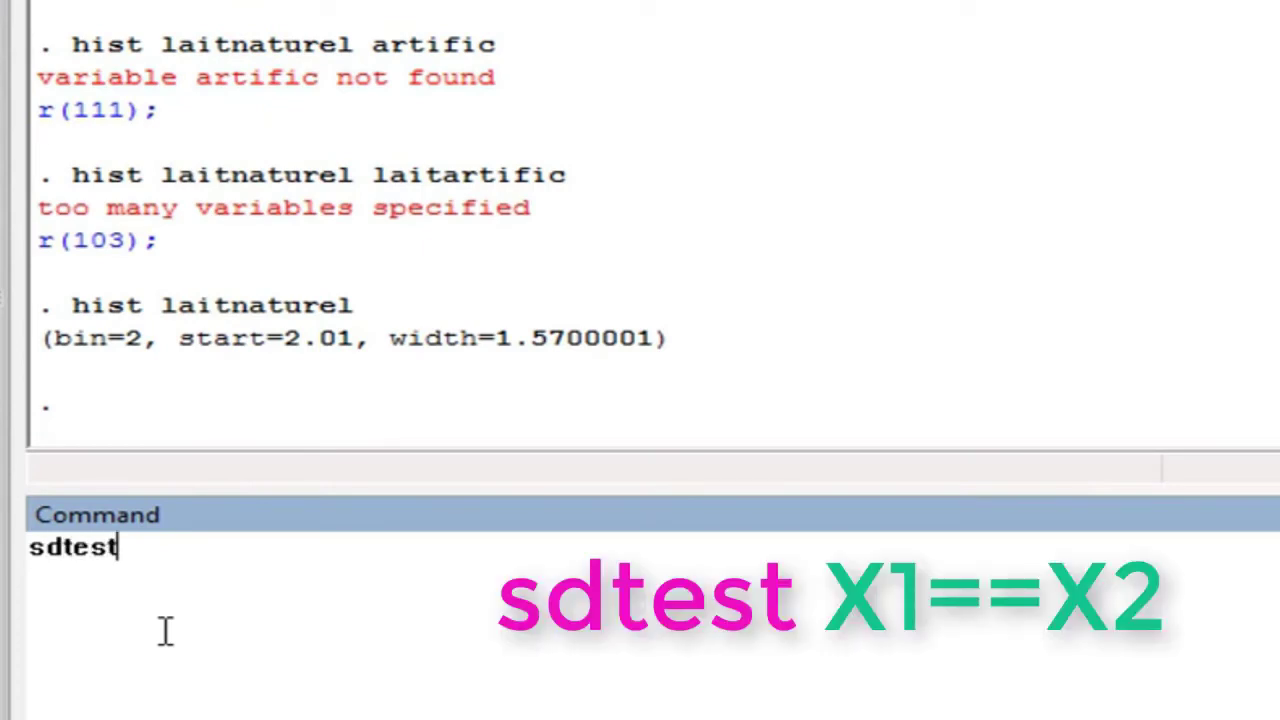
text( lait)
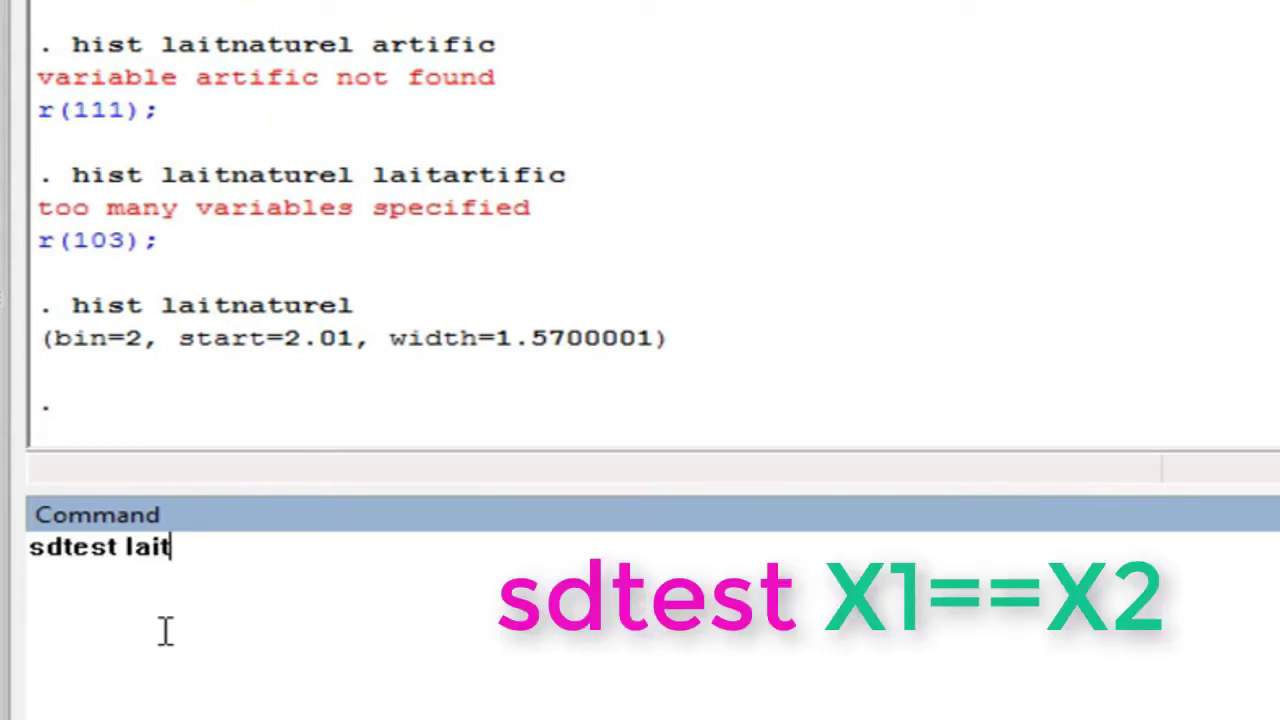
text(naturel laitartific)
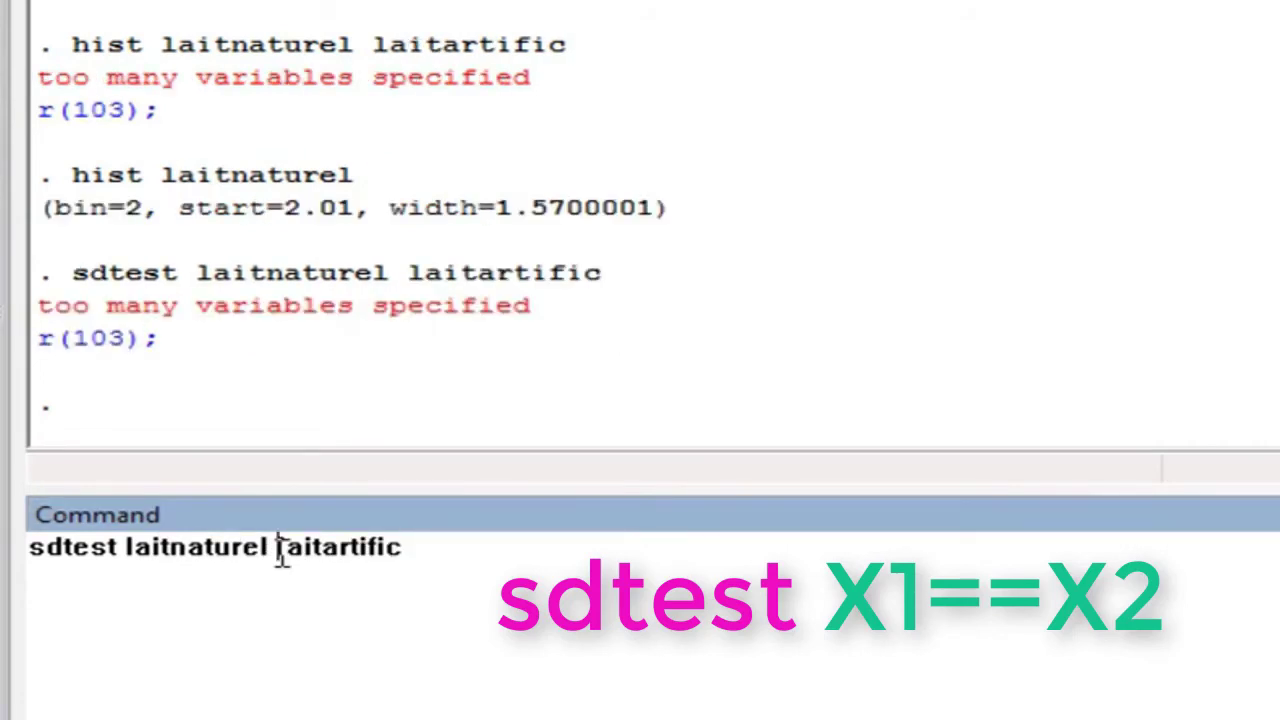
click(280, 548)
key(BackSpace)
text(==)
key(Return)
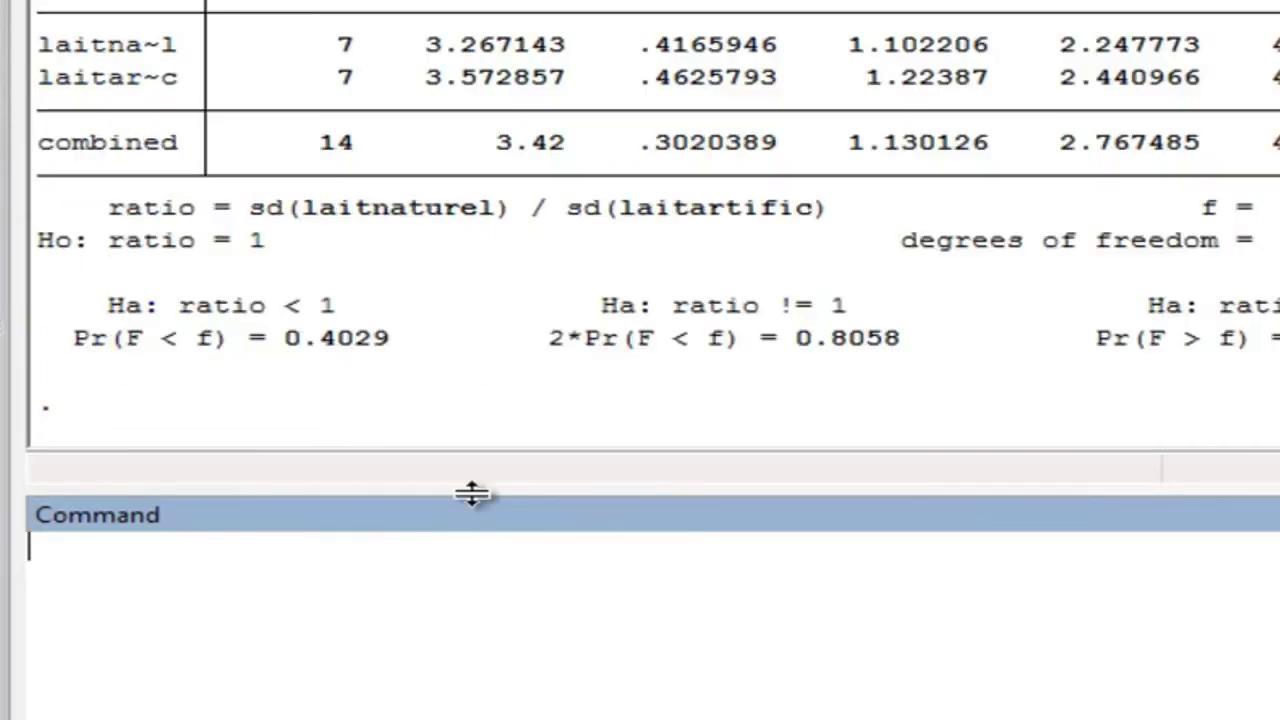
Step: Recall the sdtest laitnaturel==laitartific command for editing and select its text from the end backwards
key(Page_Up)
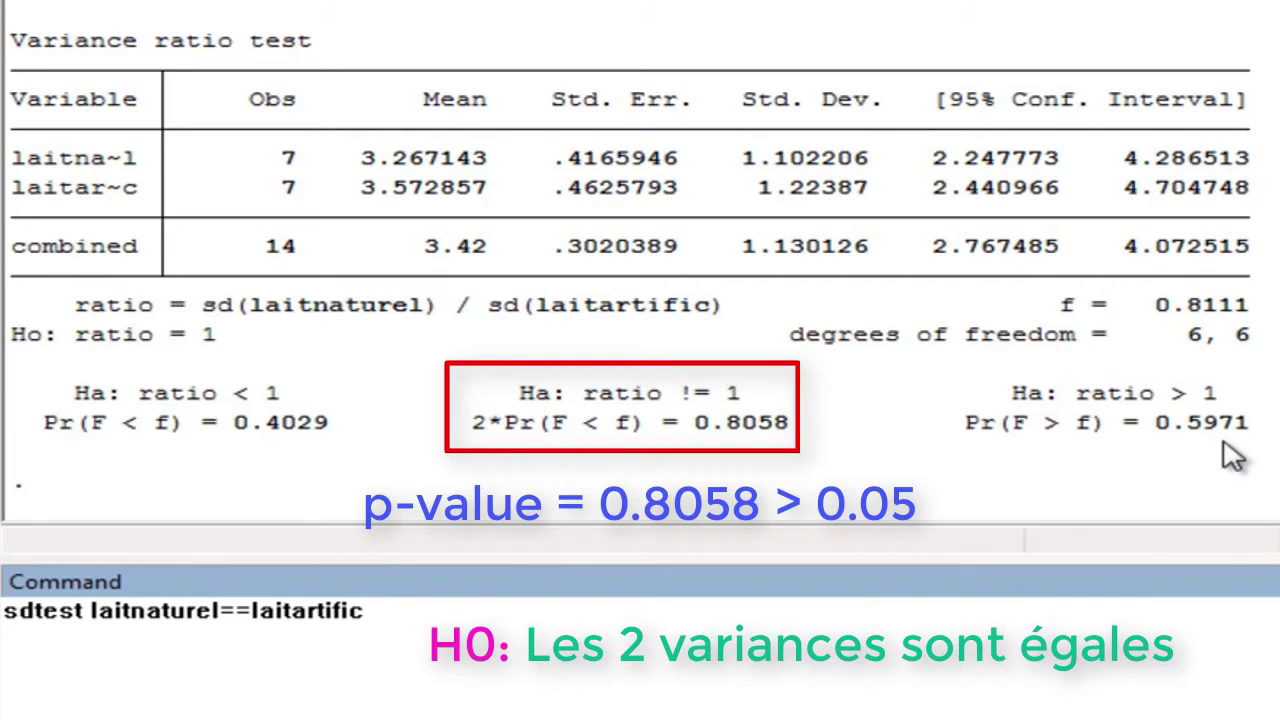
drag(451, 610, 165, 612)
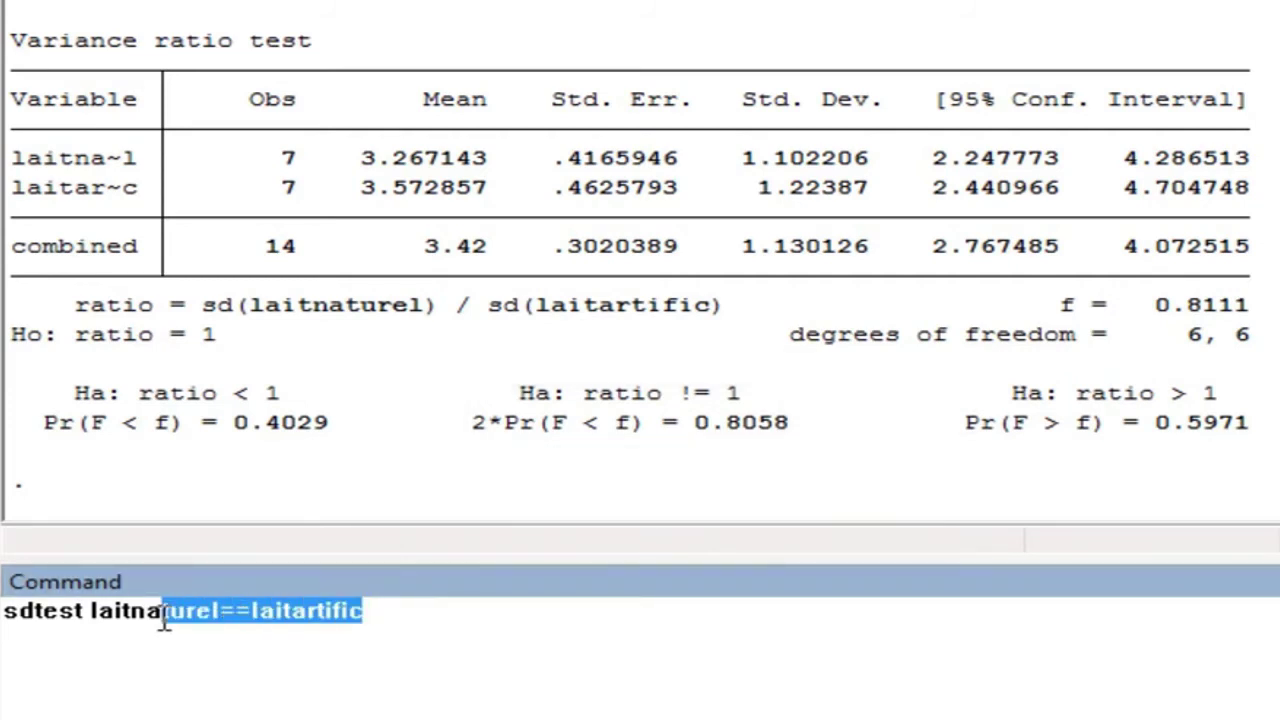